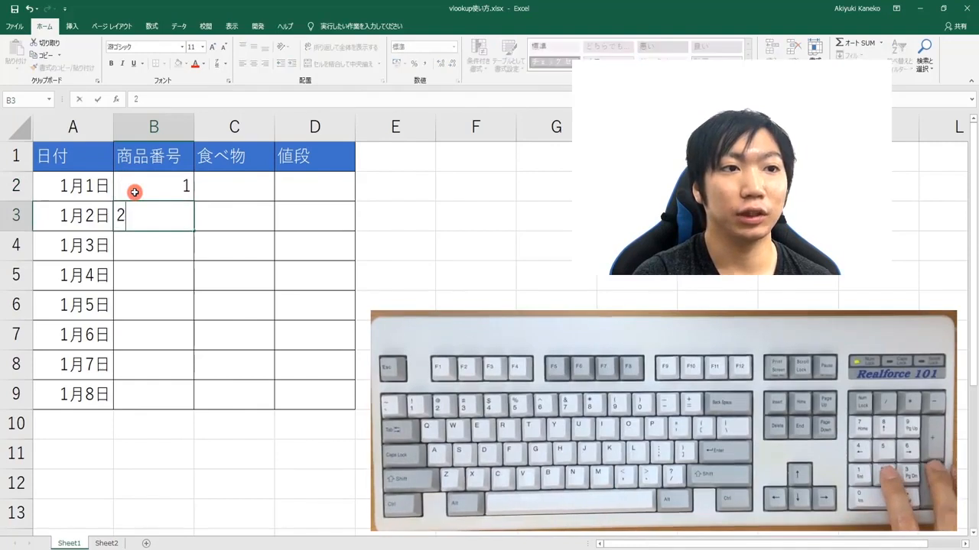
- Enter product numbers 2 and 3 in cells B3 and B4
key("Return")
type("3")
key("Return")
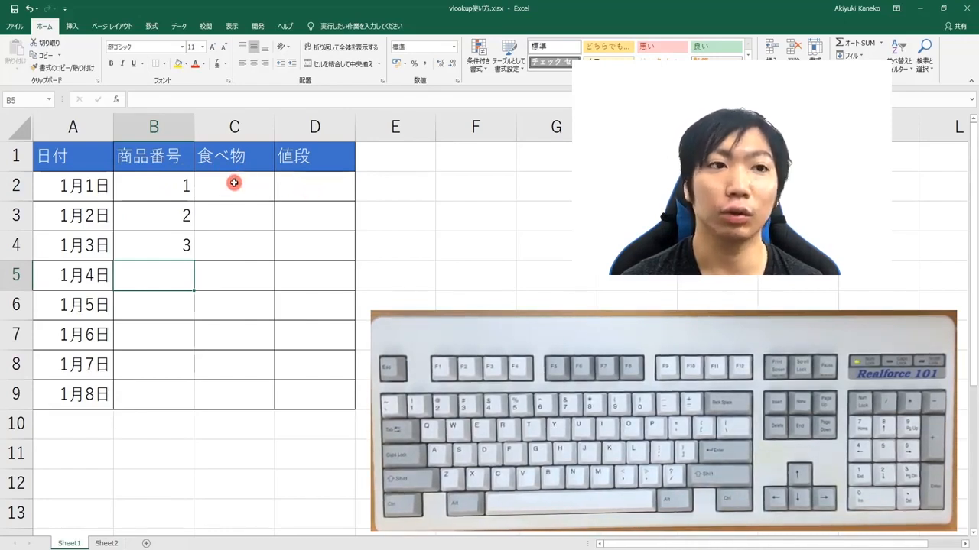
- Examine the product number, food and price of the first item in the Sheet2 table and return to Sheet1
left_click(109, 544)
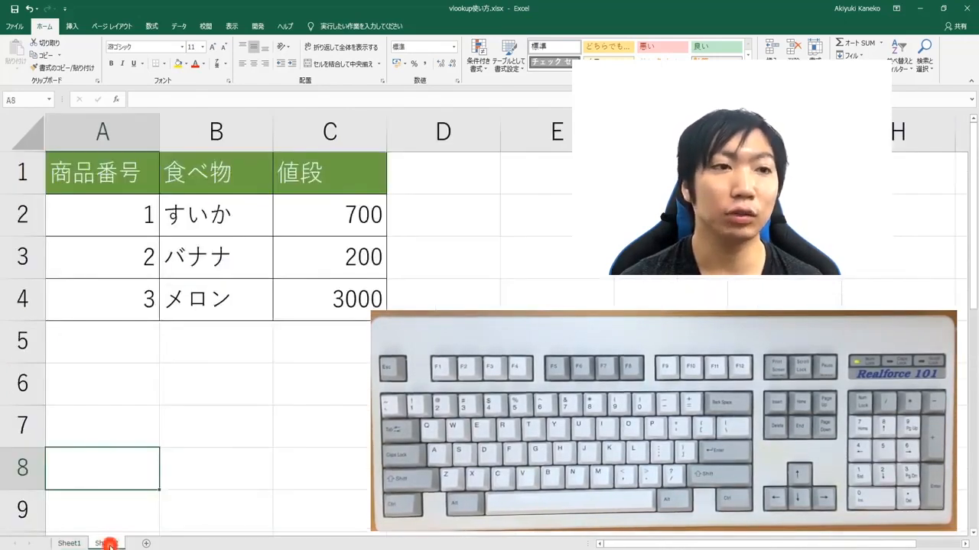
left_click(134, 228)
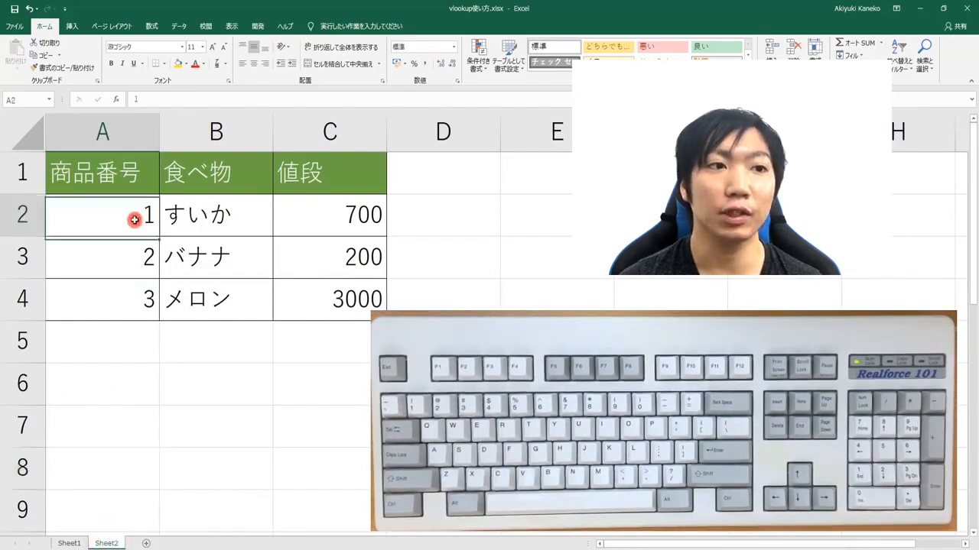
left_click(229, 219)
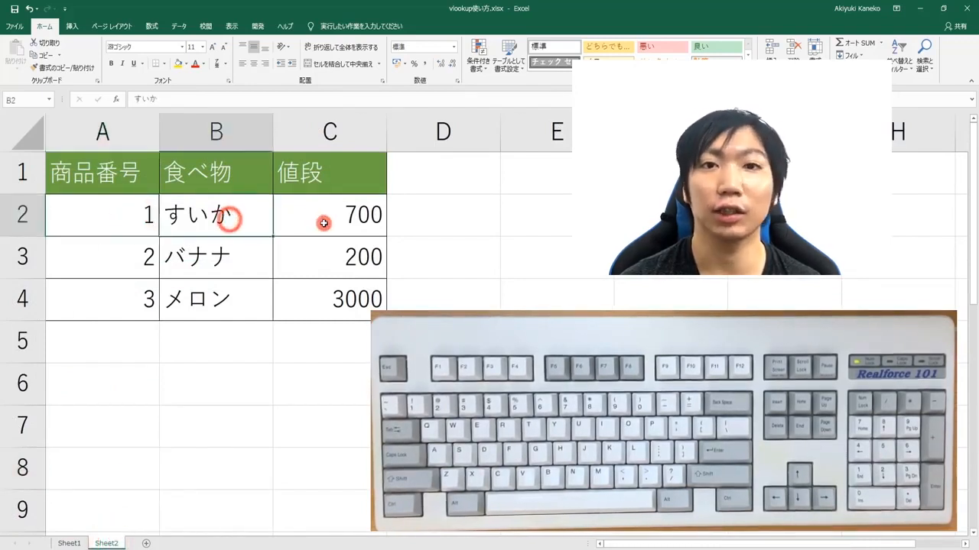
left_click(323, 218)
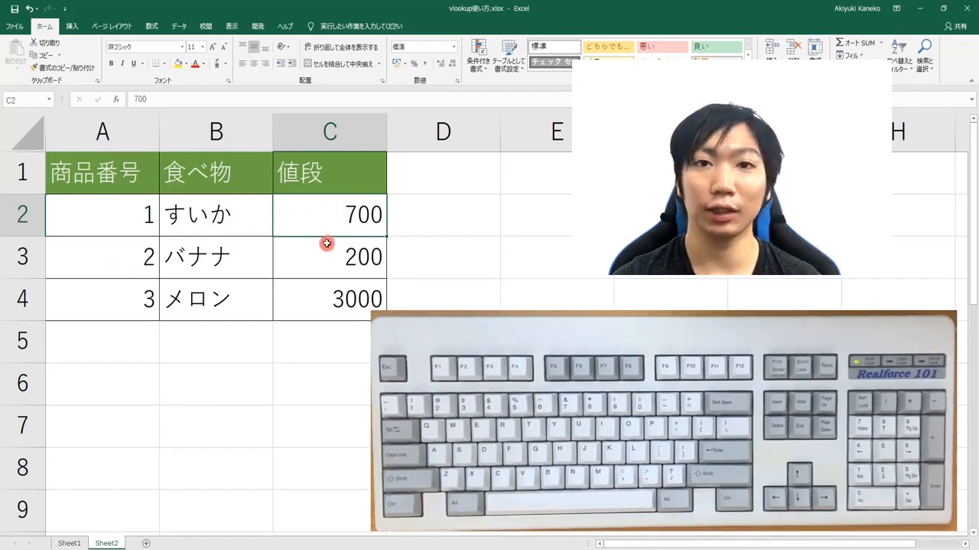
left_click(69, 544)
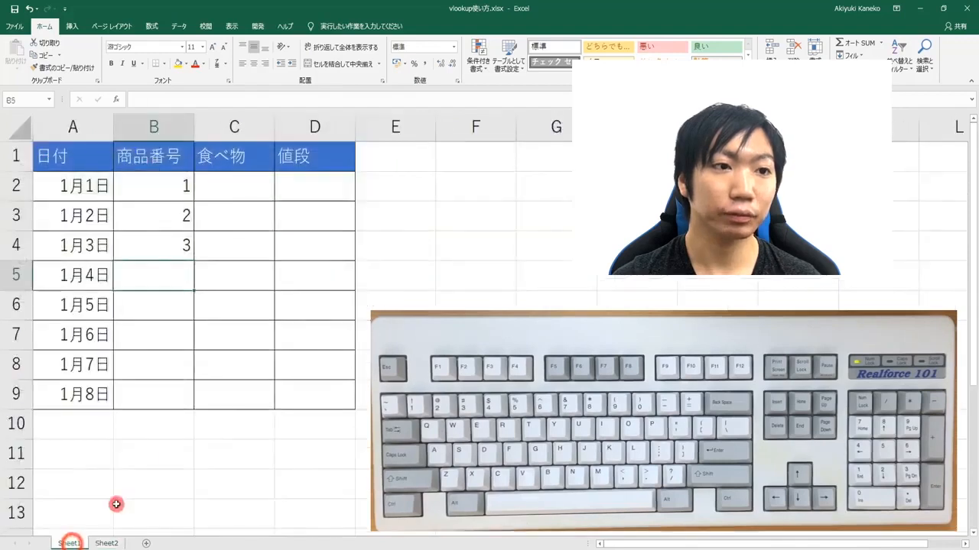
- Enter =VLOOKUP(B2,Sheet2!$A$2:$C$4,2) in C2 of Sheet1 to look up the food, and fill it down to C9
left_click(236, 186)
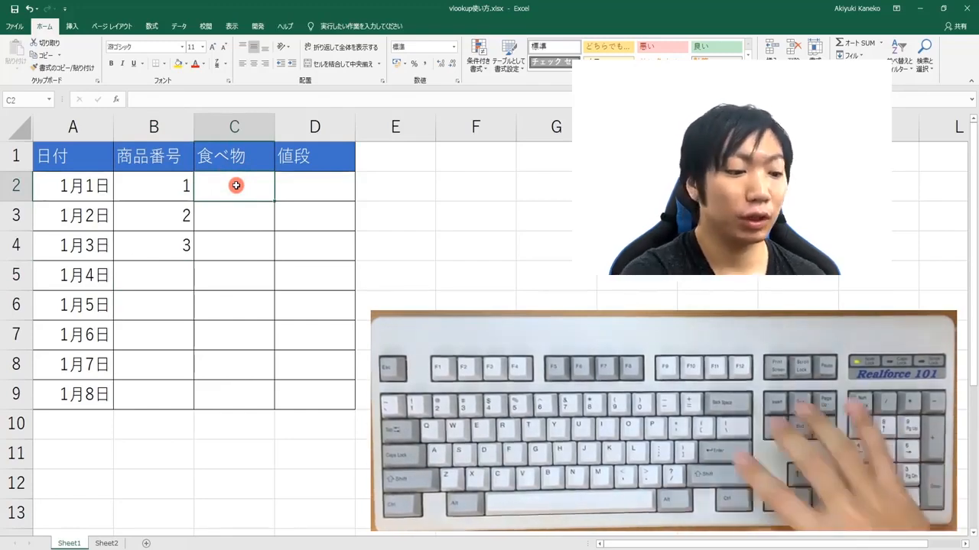
type("=vl")
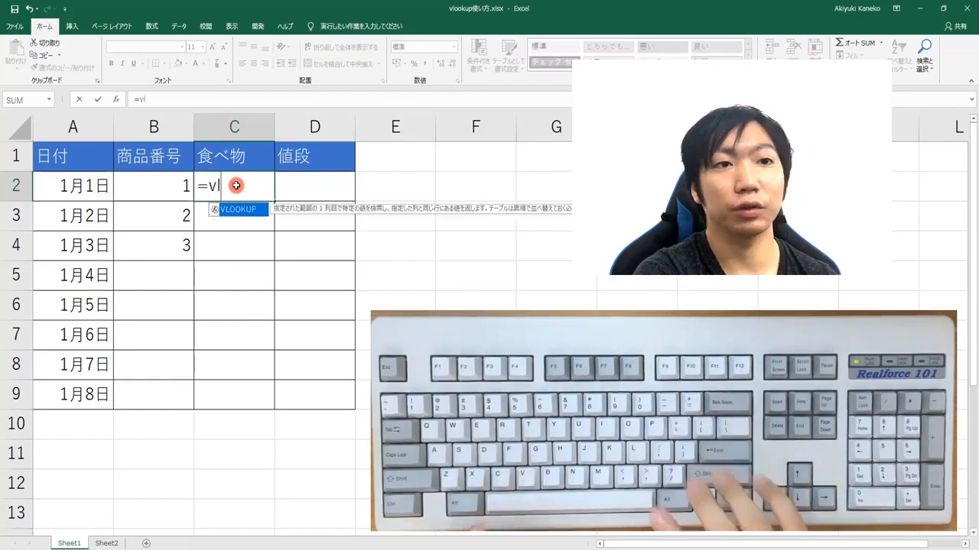
key("Tab")
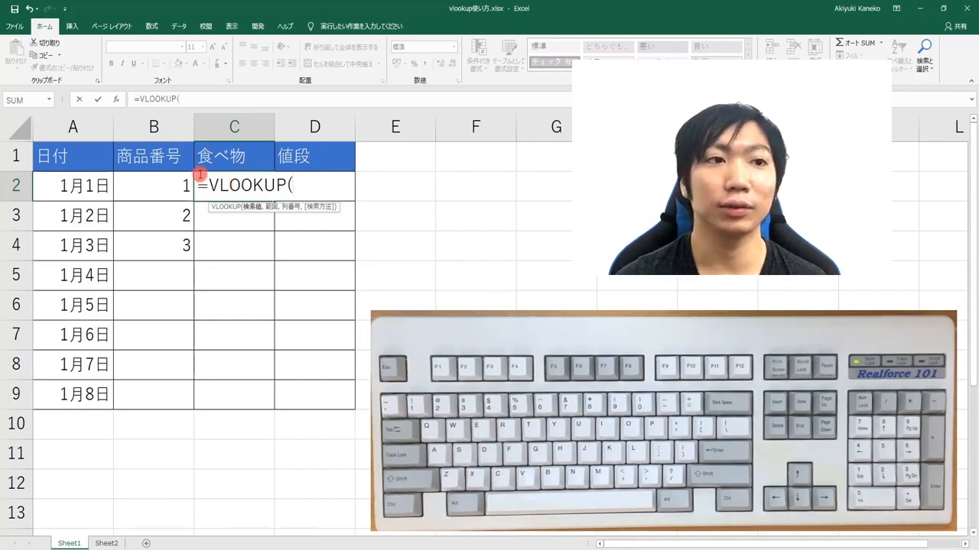
left_click(159, 188)
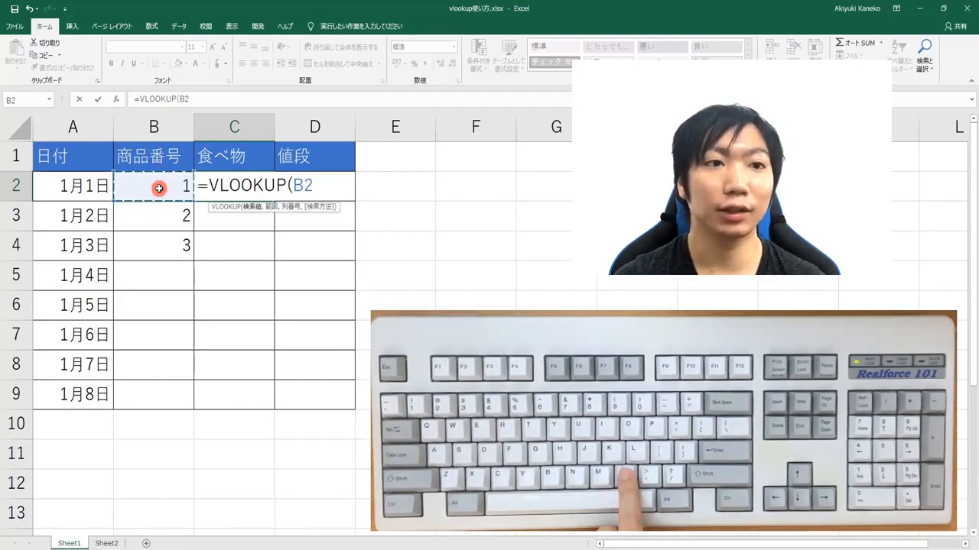
type(",")
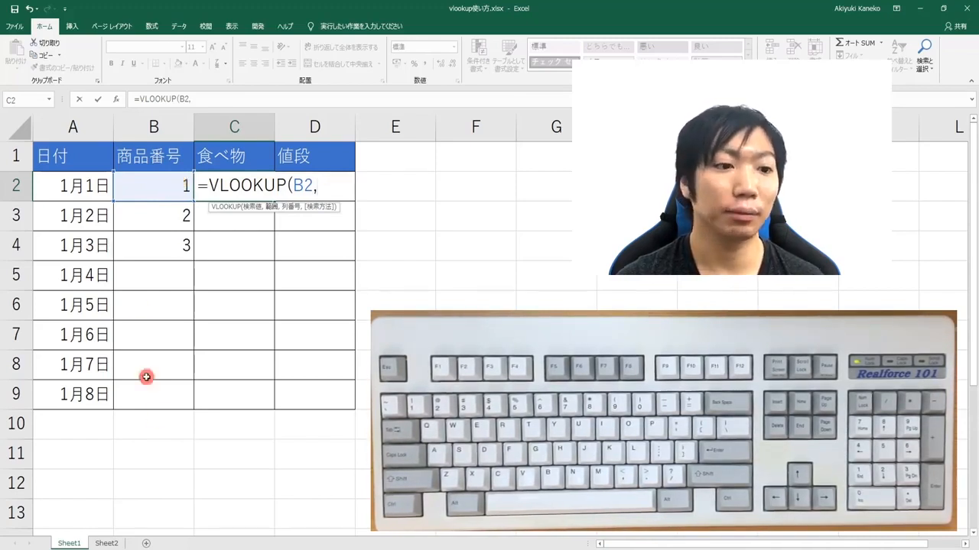
left_click(111, 543)
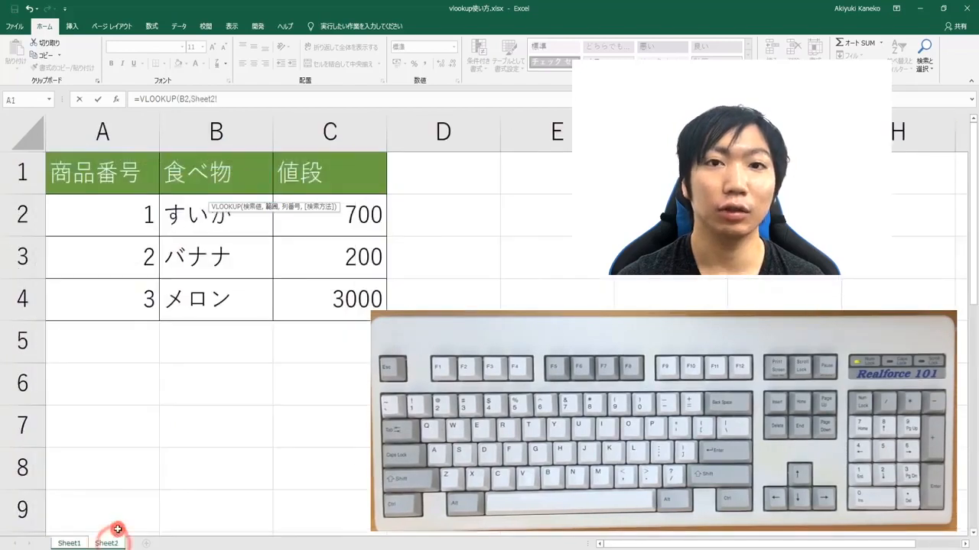
left_click_drag(108, 203, 339, 299)
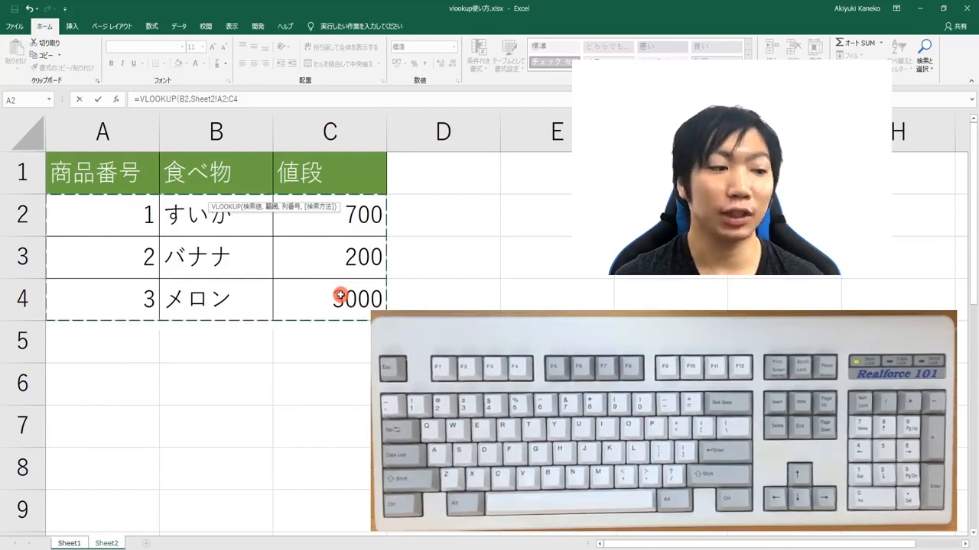
key("F4")
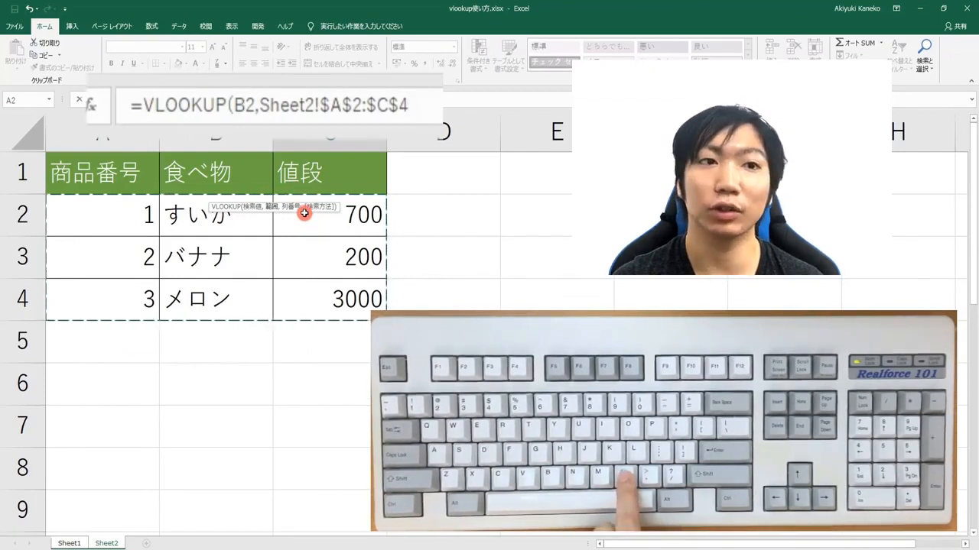
type(",")
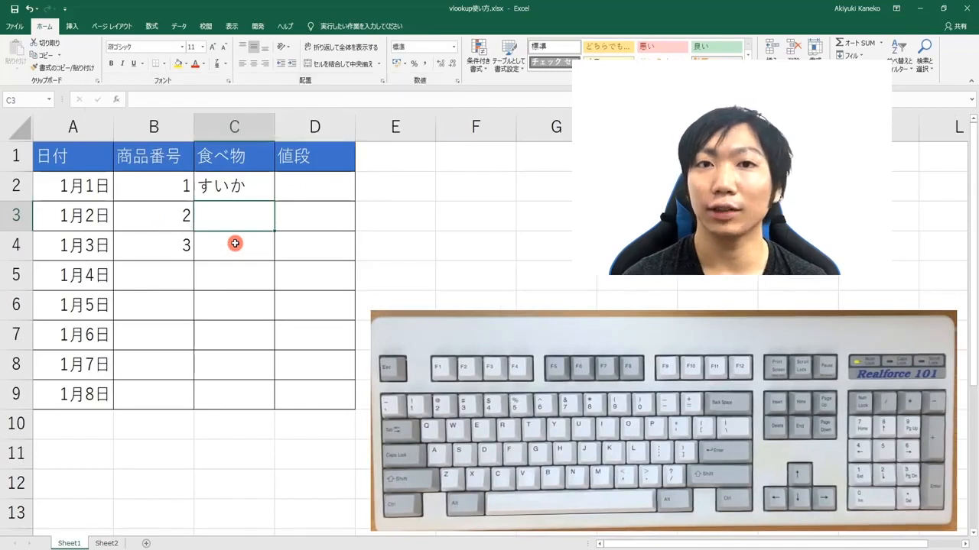
left_click(240, 188)
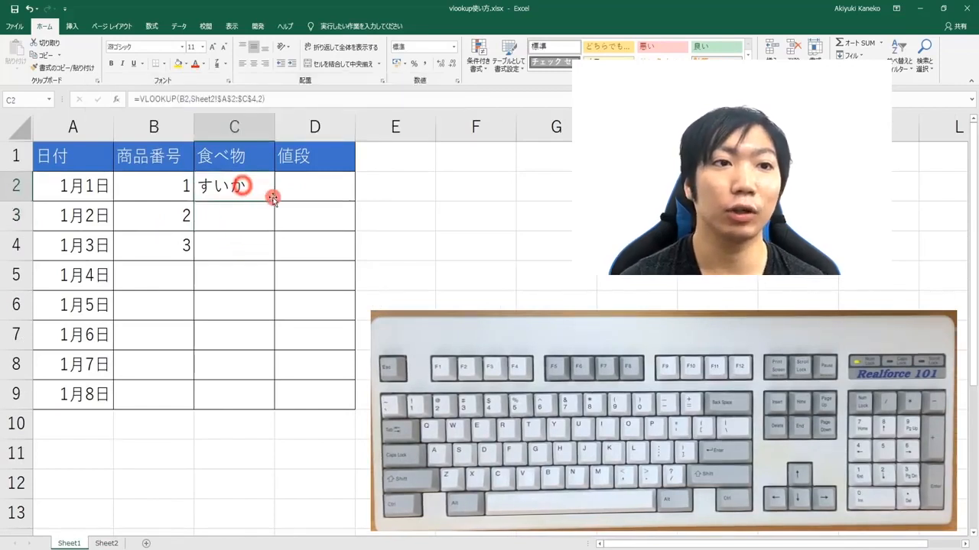
left_click_drag(277, 200, 278, 409)
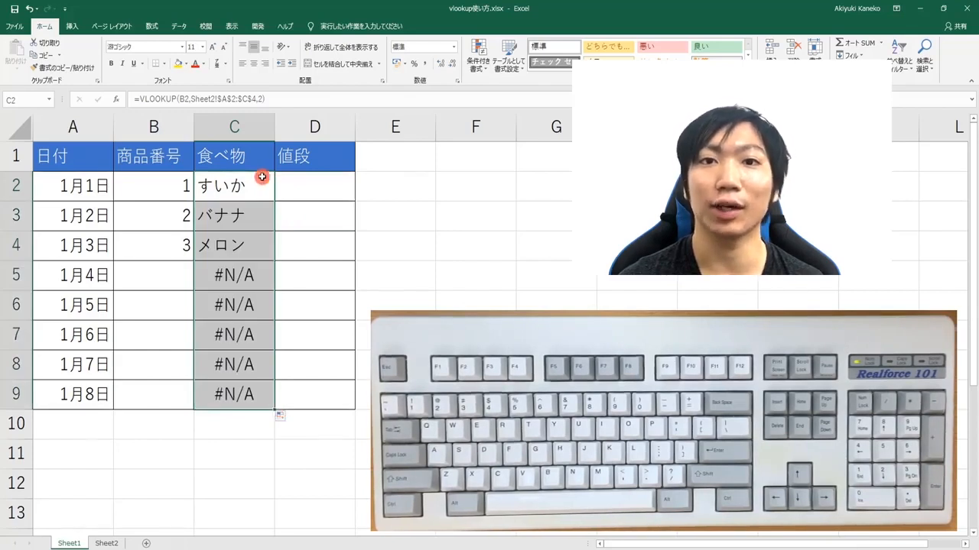
- Enter product number 1 in cell B5 for the 1月4日 row
left_click(145, 273)
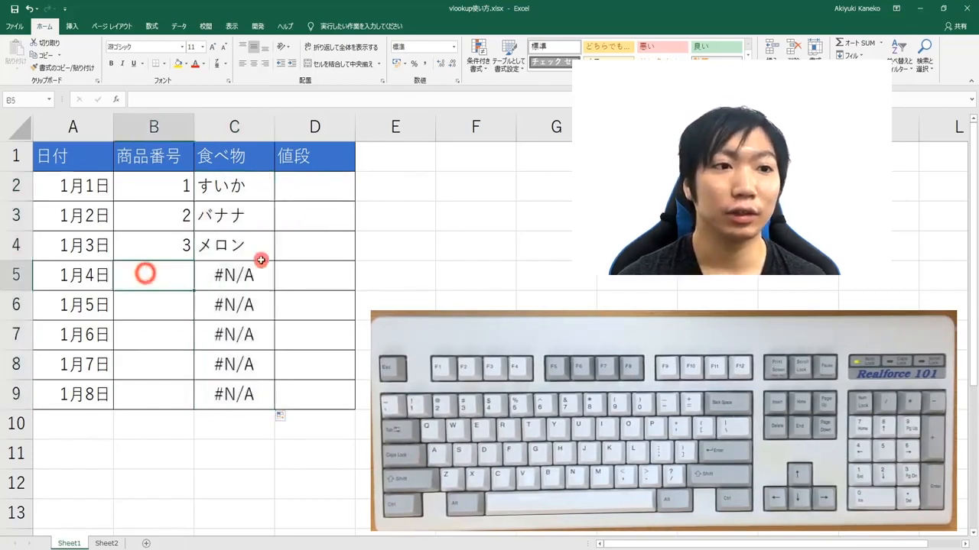
type("1")
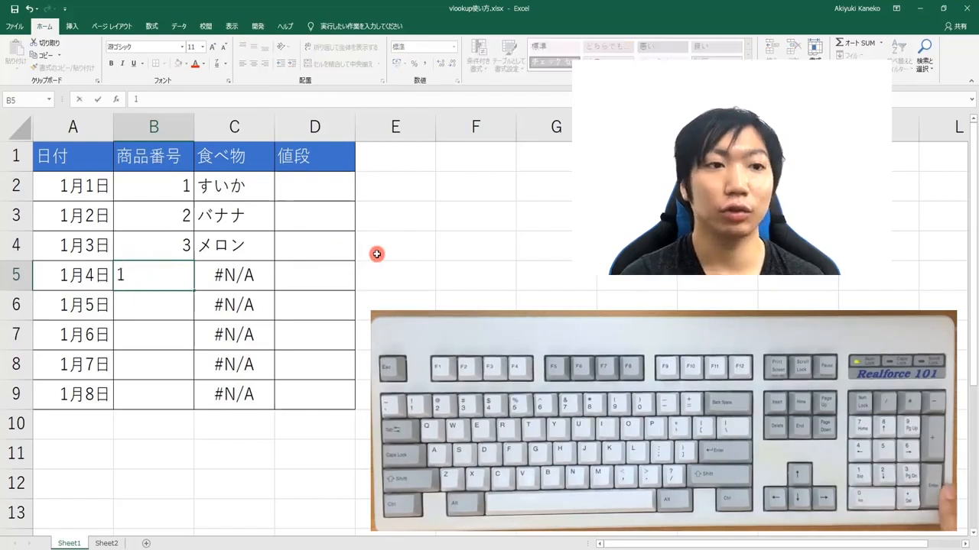
key("Return")
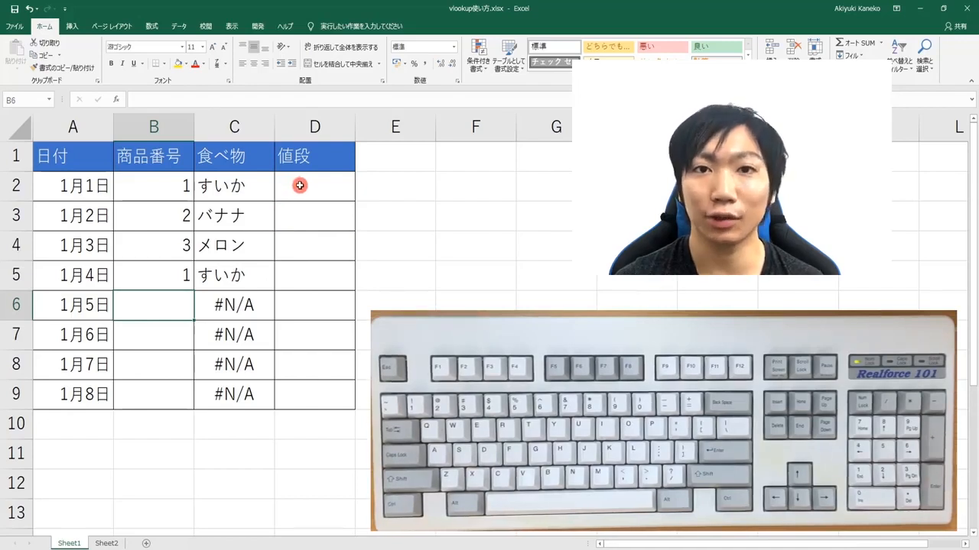
- Enter =VLOOKUP(B2,Sheet2!$A$2:$C$4,3) in D2 of Sheet1 to look up the price, and fill it down to D9
left_click(321, 185)
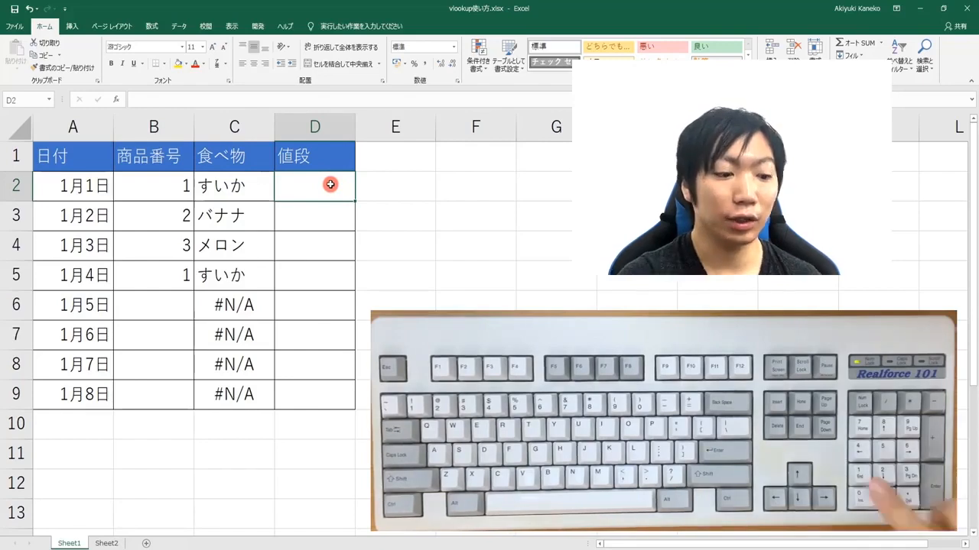
type("=vl")
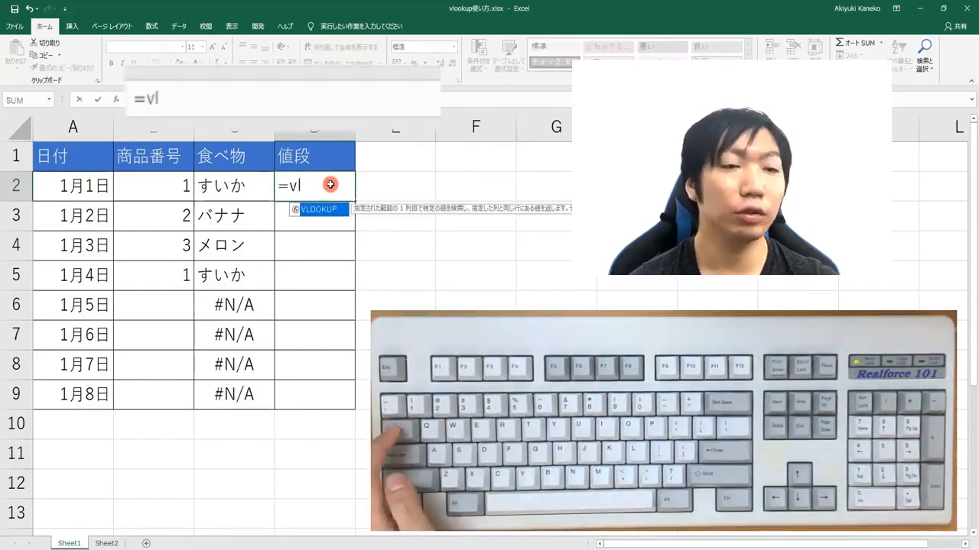
key("Tab")
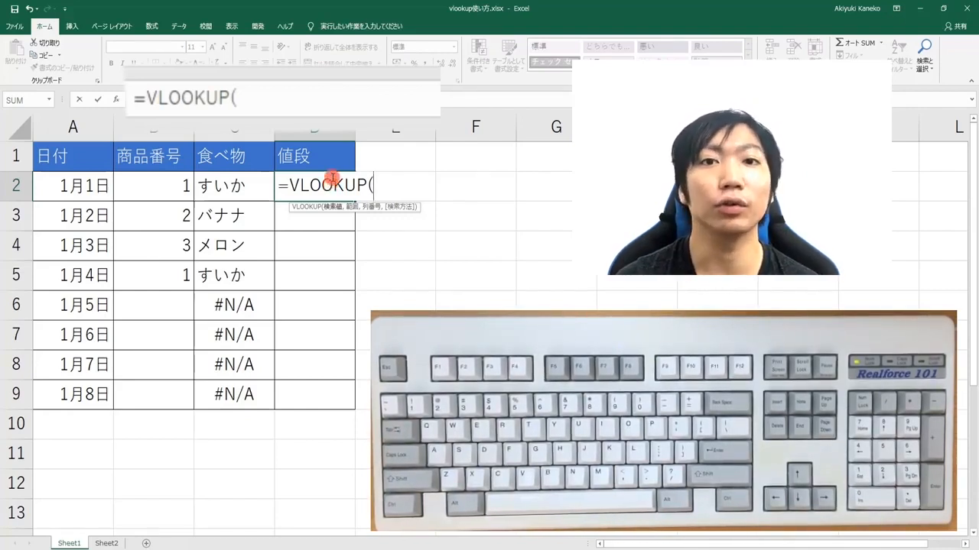
left_click(172, 186)
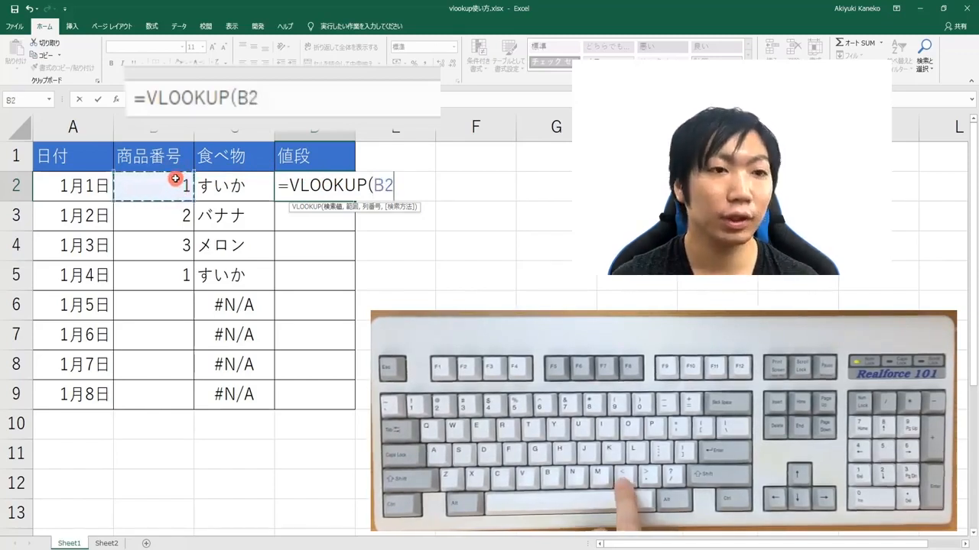
type(",")
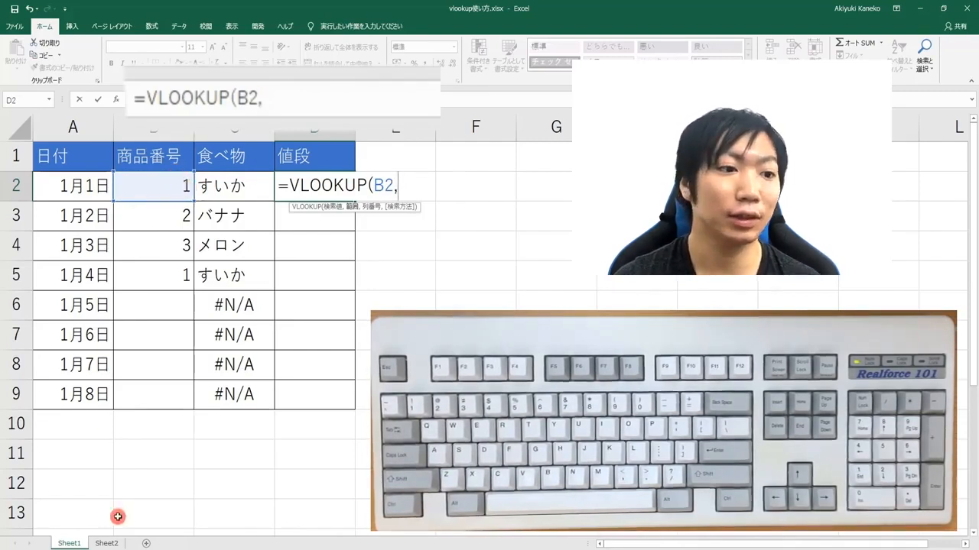
left_click(106, 544)
left_click_drag(84, 217, 317, 303)
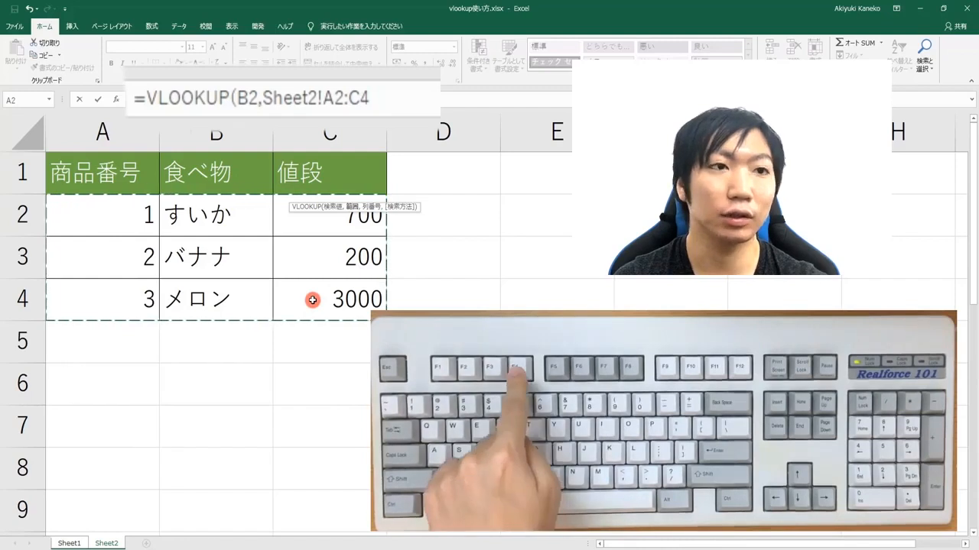
key("F4")
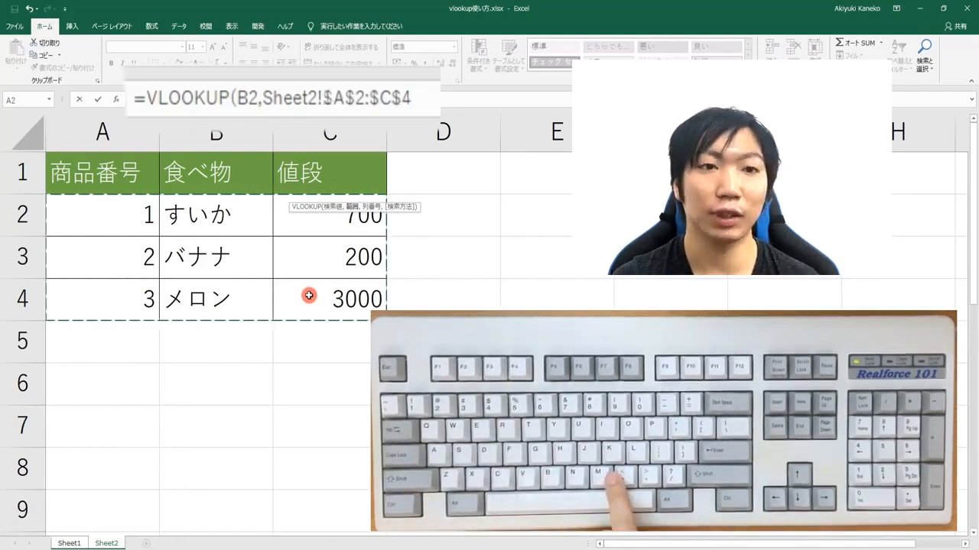
type(",")
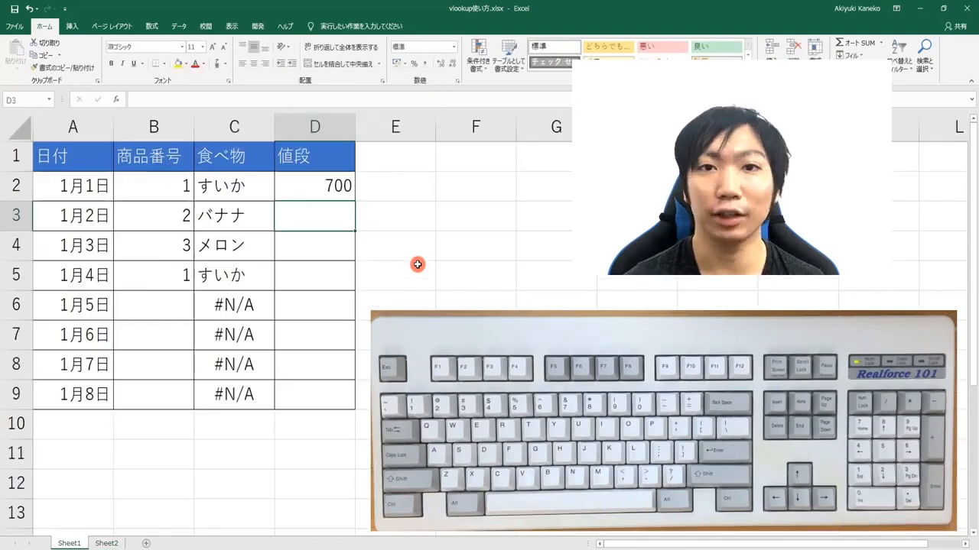
left_click(329, 187)
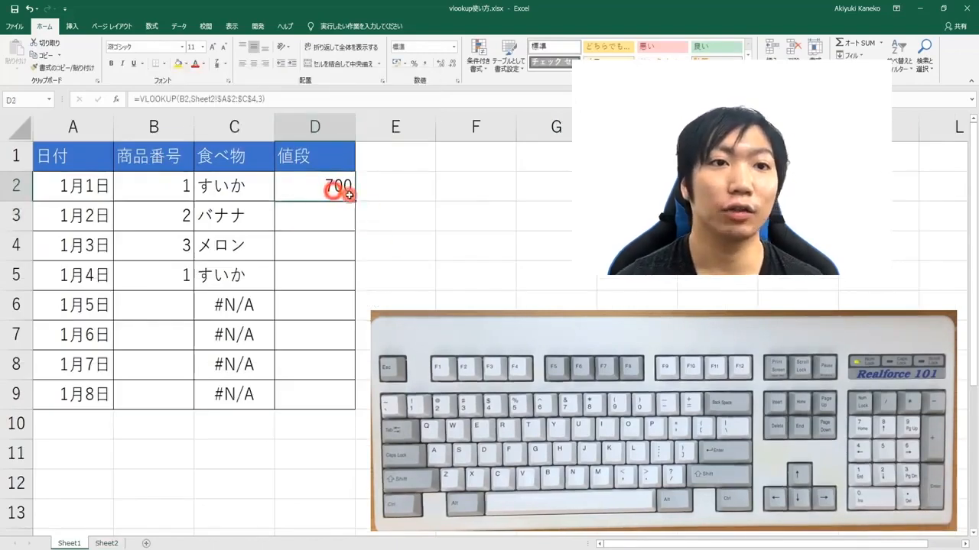
left_click_drag(355, 203, 337, 395)
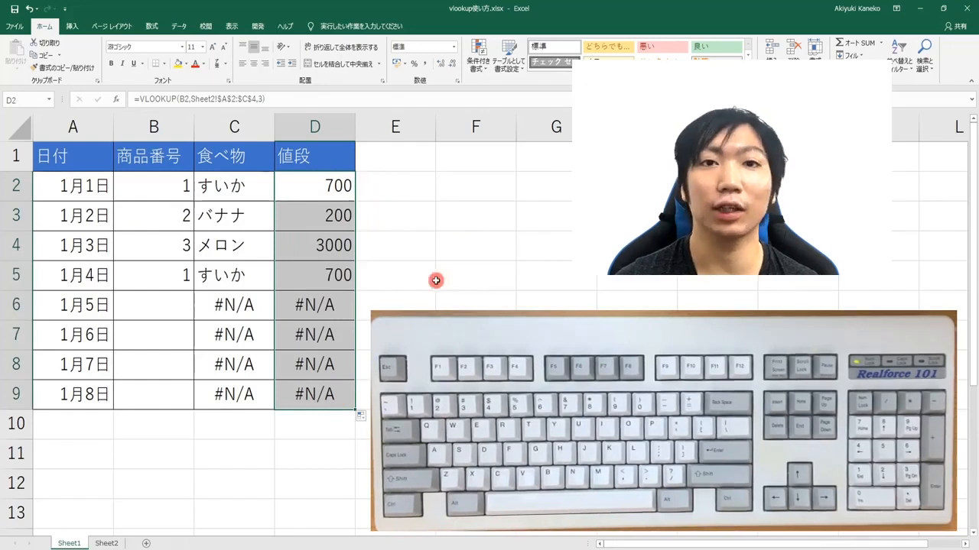
- Enter product numbers 1, 2 and 3 in cells B6 to B8
left_click(140, 306)
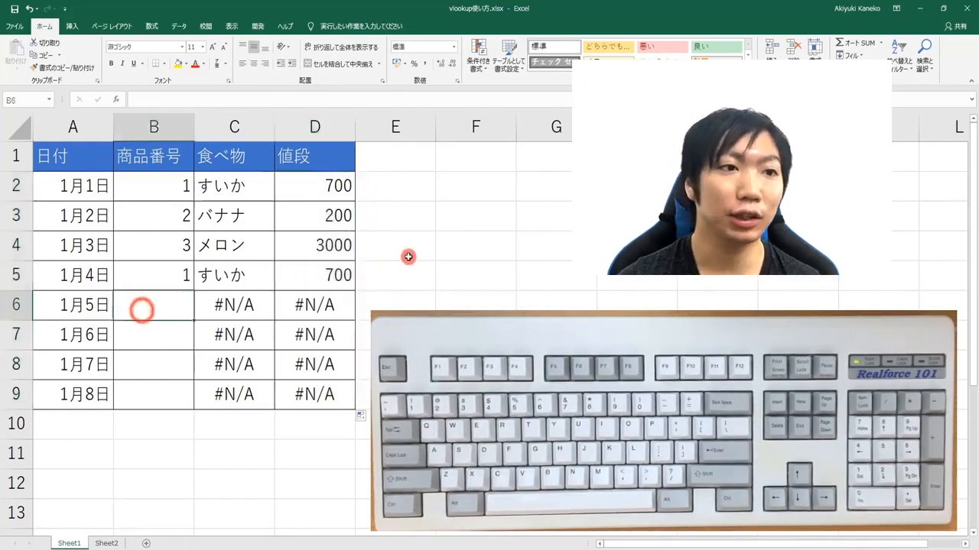
type("1")
key("Return")
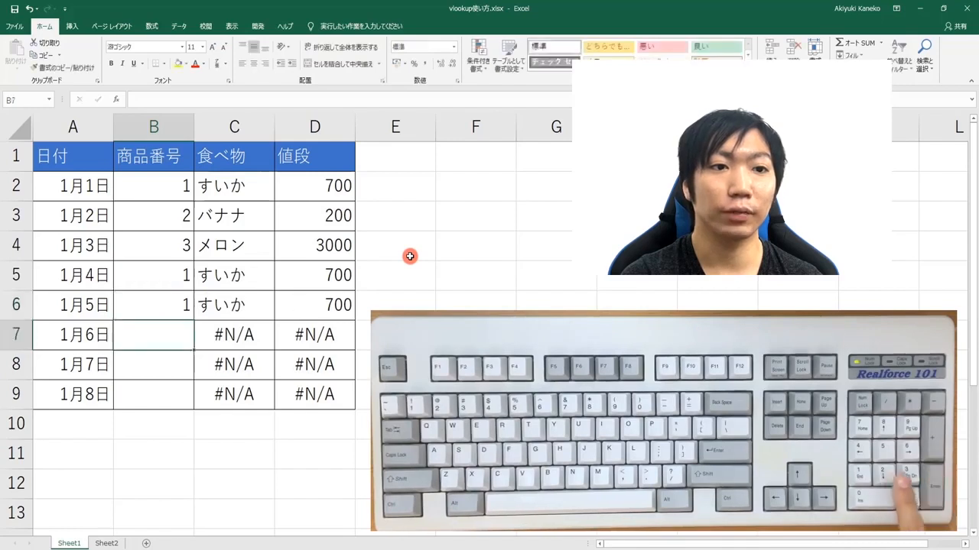
type("2")
key("Return")
type("3")
key("Return")
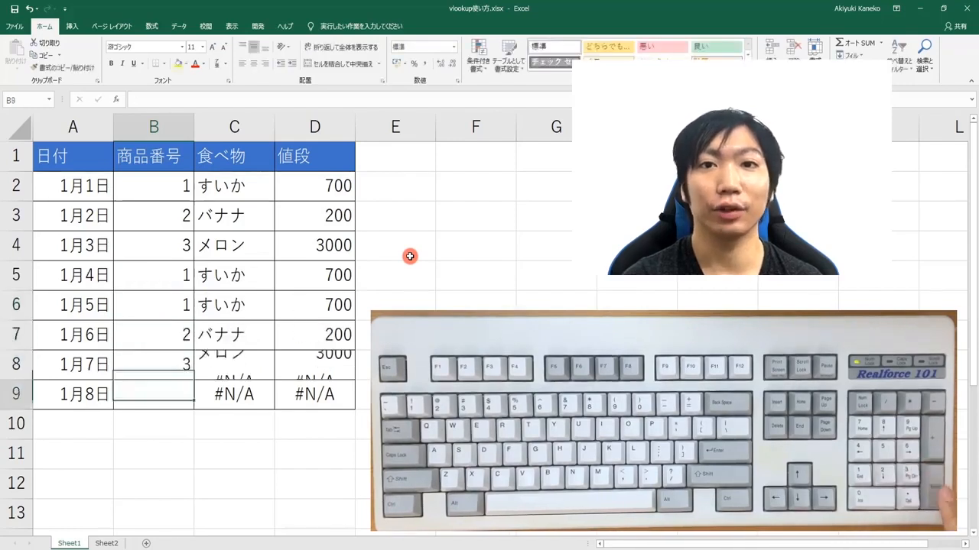